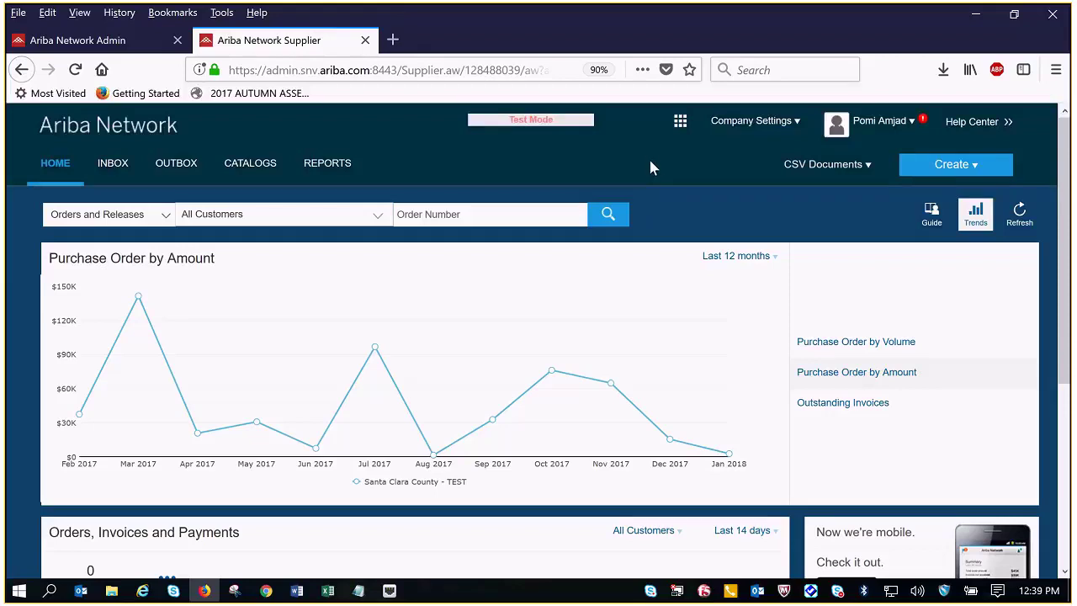
Open the Electronic Order Routing settings for the company and go to the New Orders routing methods.
{"action": "left_click", "coordinate": [760, 124]}
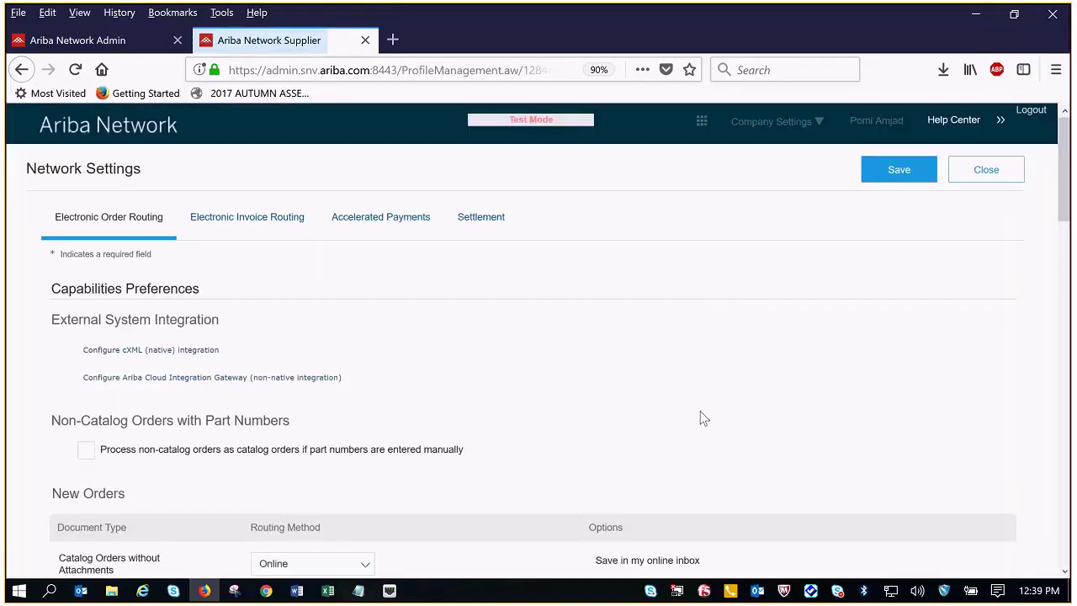
{"action": "scroll", "coordinate": [404, 441], "scroll_direction": "down", "scroll_amount": 2}
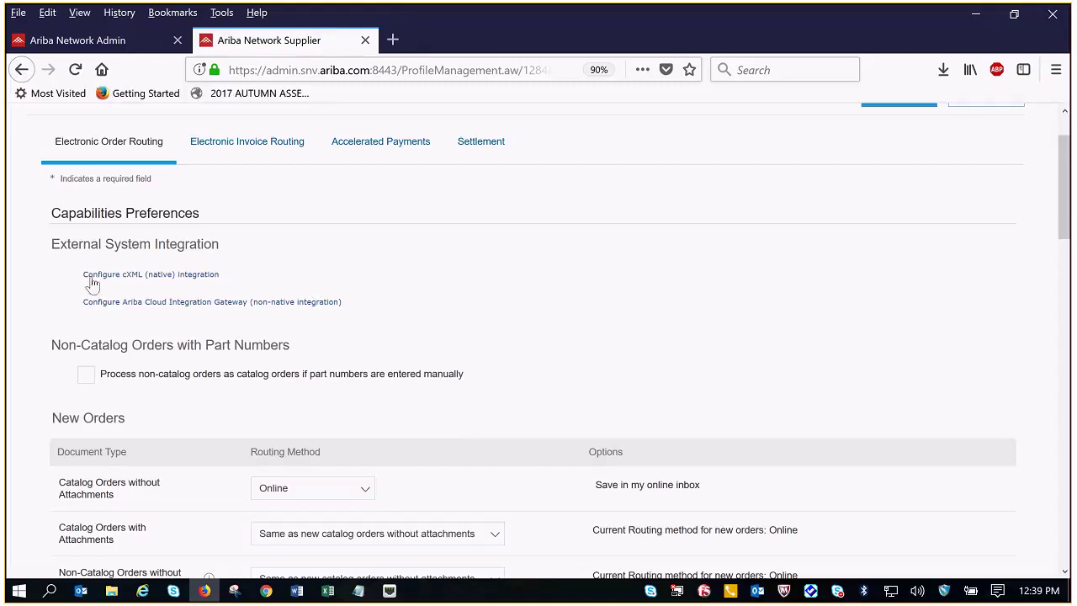
{"action": "scroll", "coordinate": [112, 365], "scroll_direction": "down", "scroll_amount": 1}
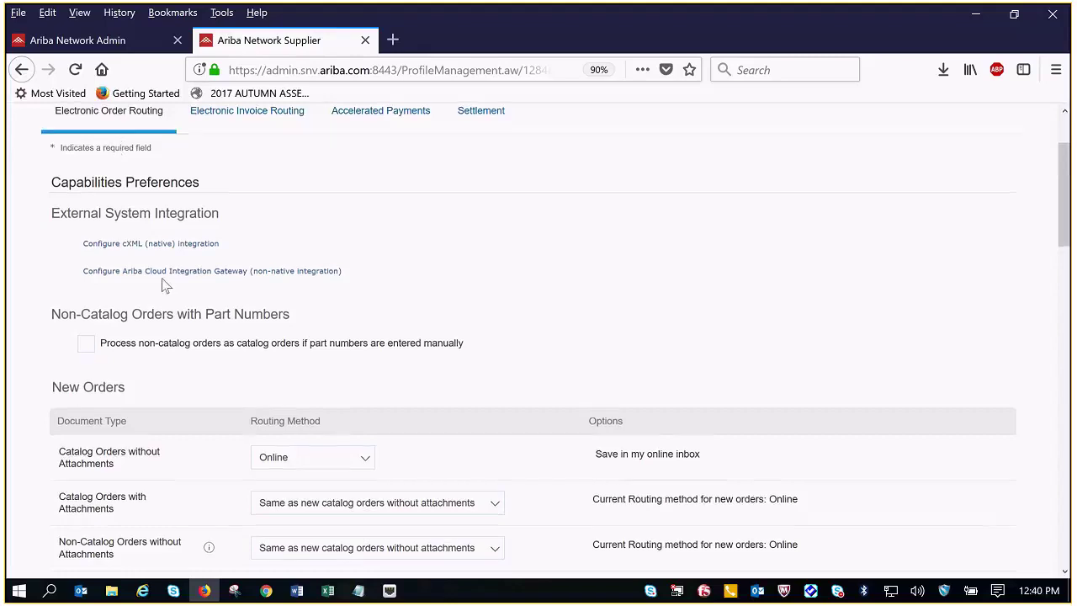
{"action": "scroll", "coordinate": [165, 286], "scroll_direction": "down", "scroll_amount": 4}
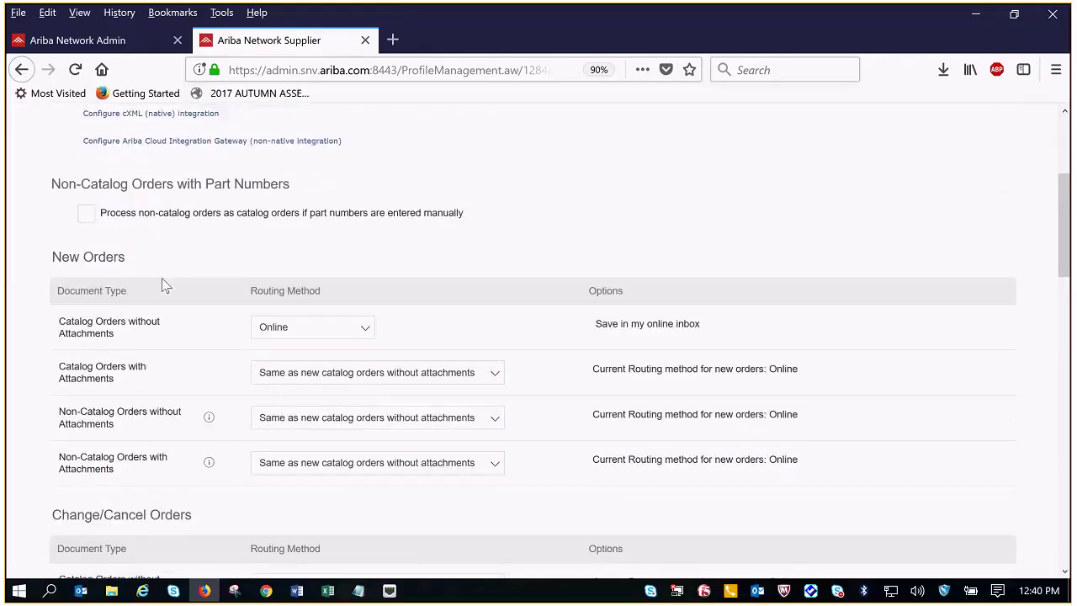
{"action": "scroll", "coordinate": [163, 284], "scroll_direction": "down", "scroll_amount": 2}
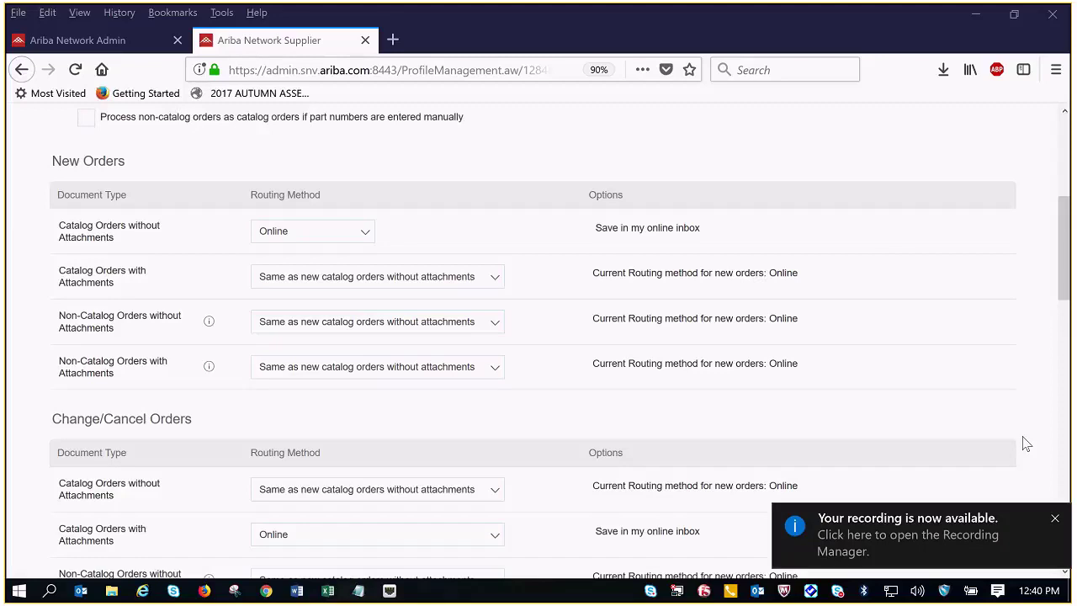
{"action": "left_click", "coordinate": [1054, 517]}
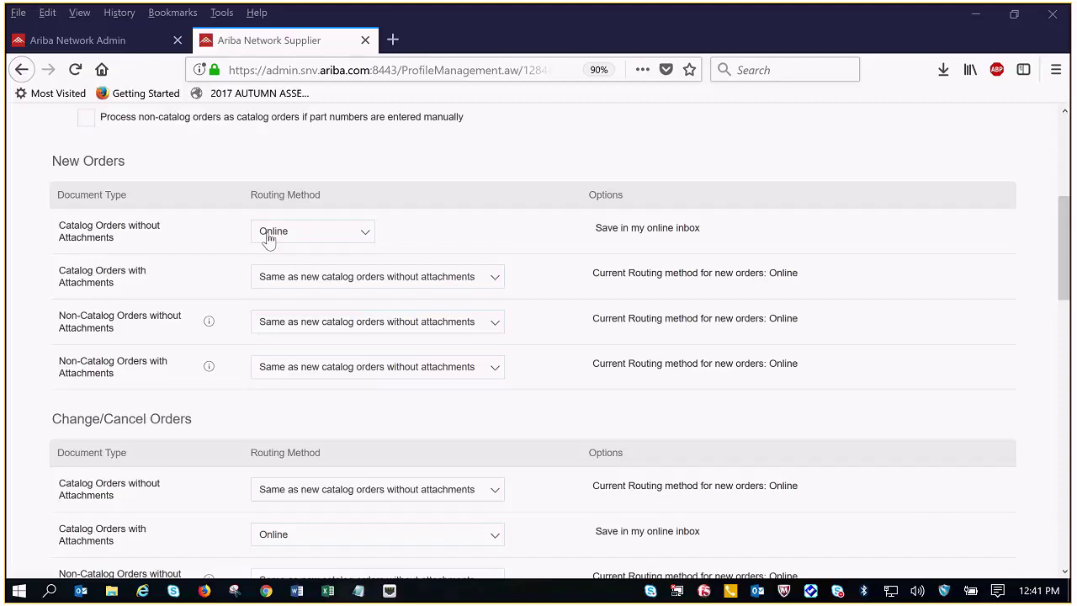
Set the routing method for new catalog orders without attachments to Email and review its email address options.
{"action": "left_click", "coordinate": [295, 236]}
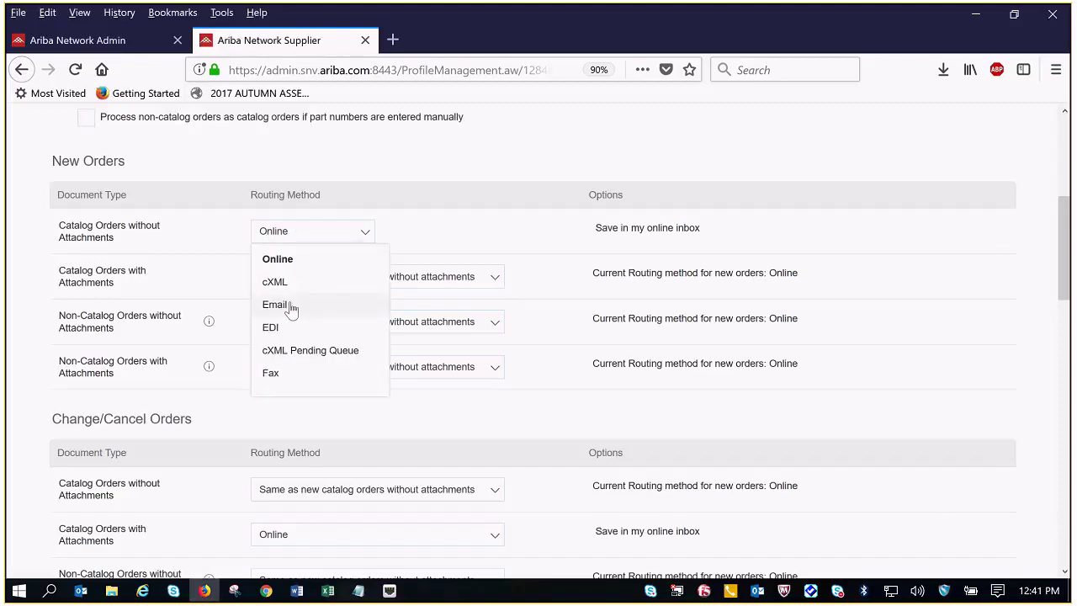
{"action": "left_click", "coordinate": [289, 193]}
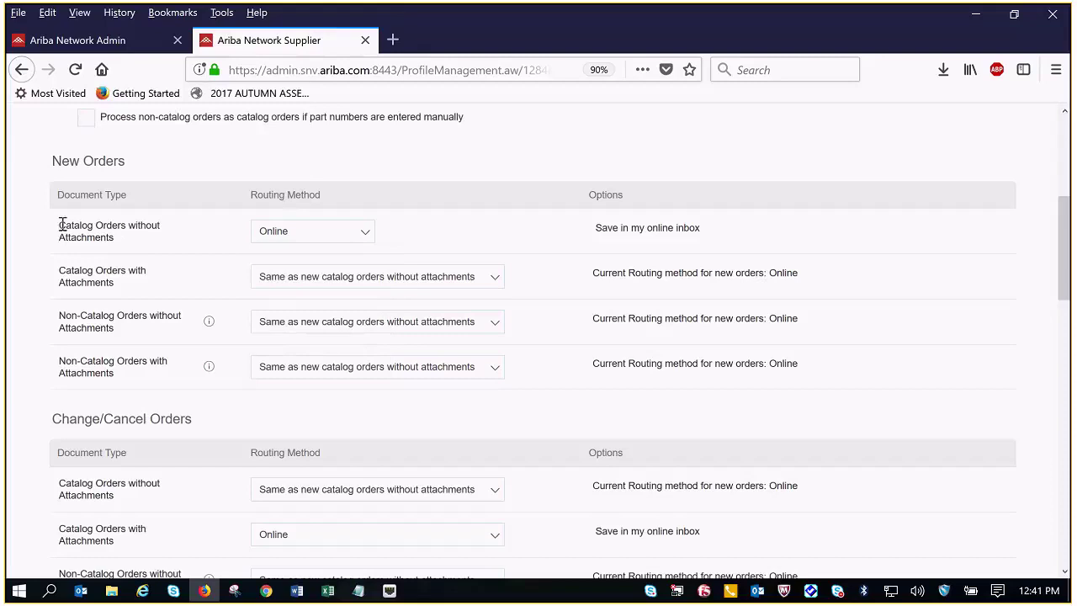
{"action": "left_click_drag", "start_coordinate": [60, 224], "coordinate": [128, 244]}
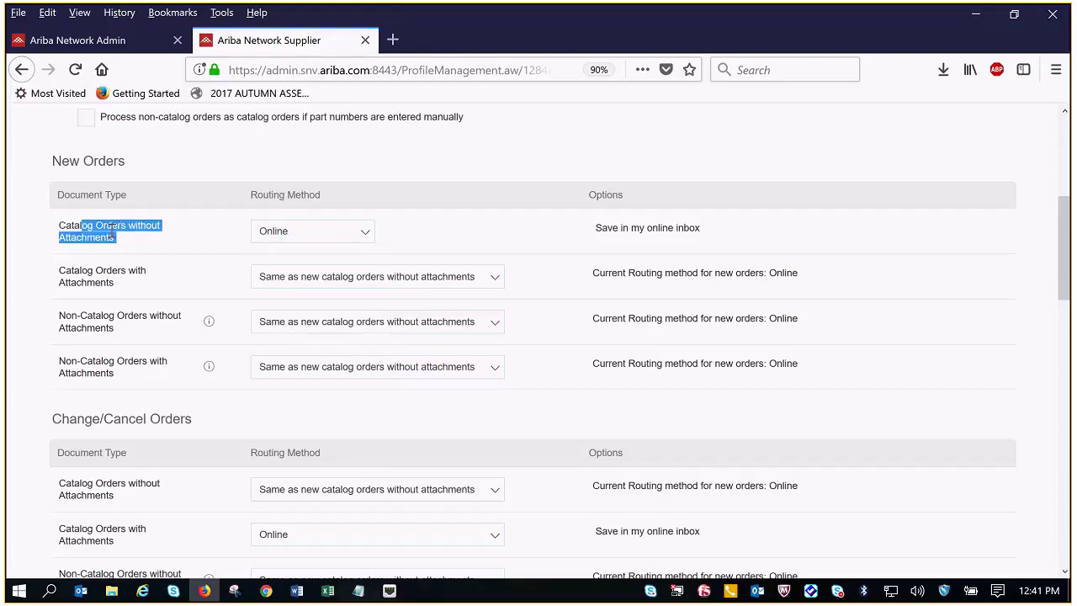
{"action": "left_click", "coordinate": [120, 241]}
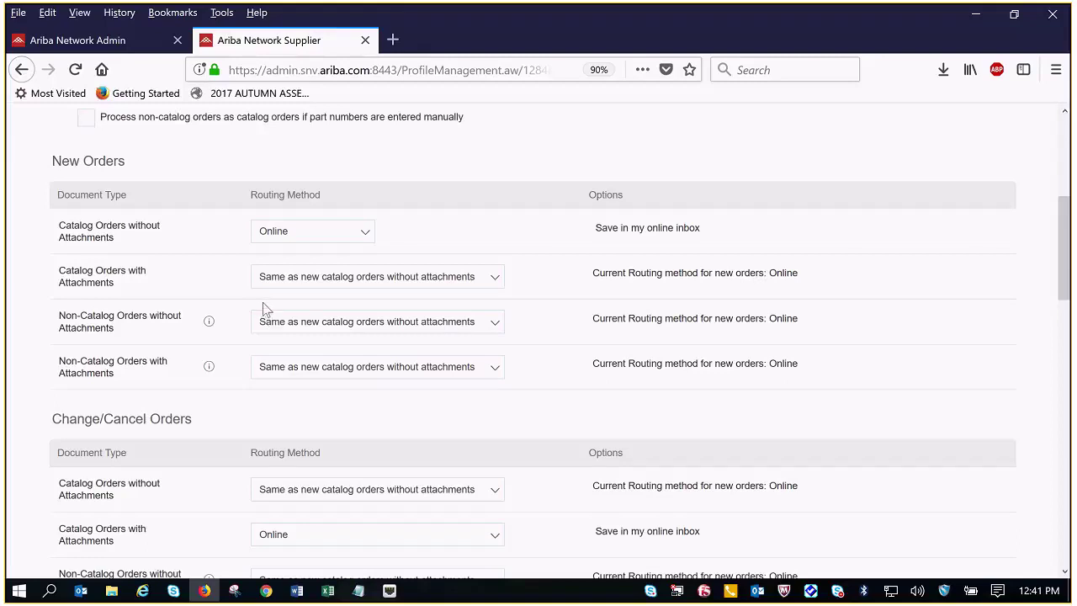
{"action": "left_click", "coordinate": [359, 229]}
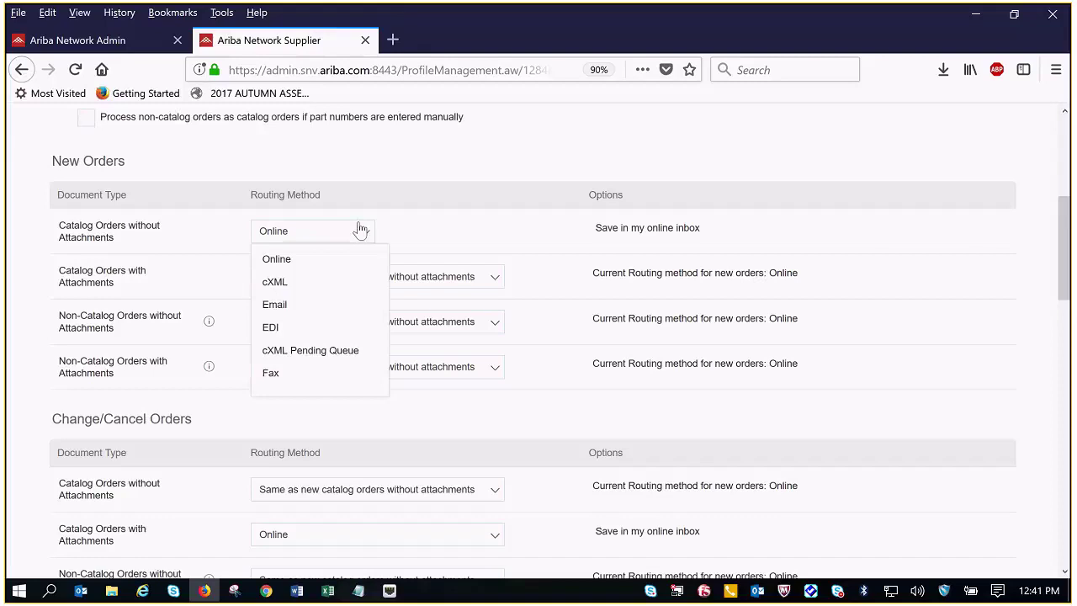
{"action": "left_click", "coordinate": [278, 304]}
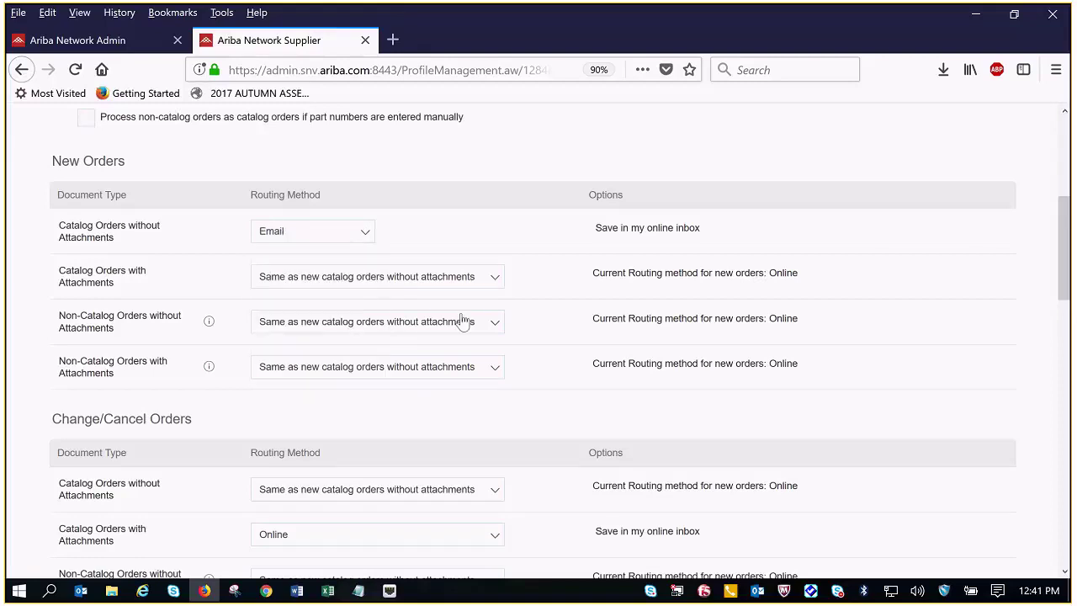
{"action": "scroll", "coordinate": [519, 289], "scroll_direction": "down", "scroll_amount": 5}
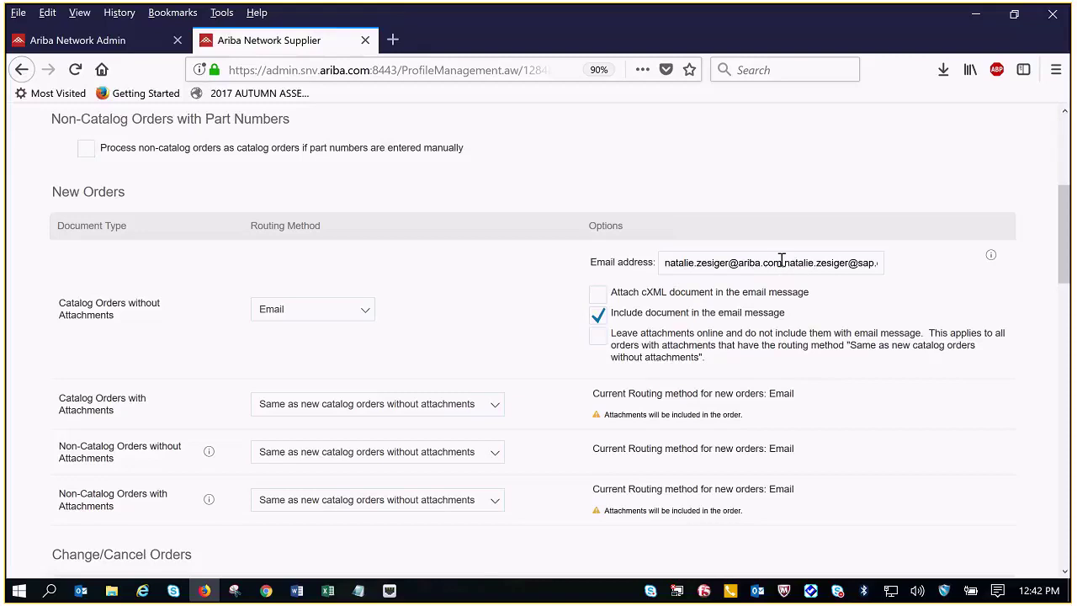
{"action": "mouse_move", "coordinate": [993, 261]}
Enable the Order notification that is sent when orders are undeliverable, in the Notifications section of the order routing settings.
{"action": "scroll", "coordinate": [496, 332], "scroll_direction": "down", "scroll_amount": 4}
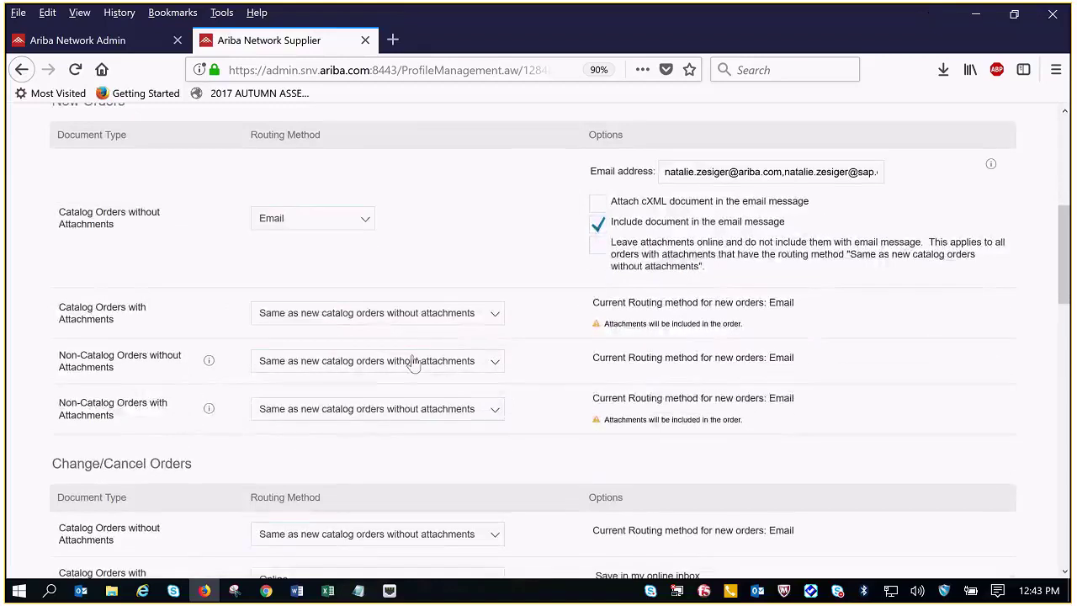
{"action": "scroll", "coordinate": [408, 352], "scroll_direction": "down", "scroll_amount": 2}
{"action": "scroll", "coordinate": [407, 350], "scroll_direction": "down", "scroll_amount": 5}
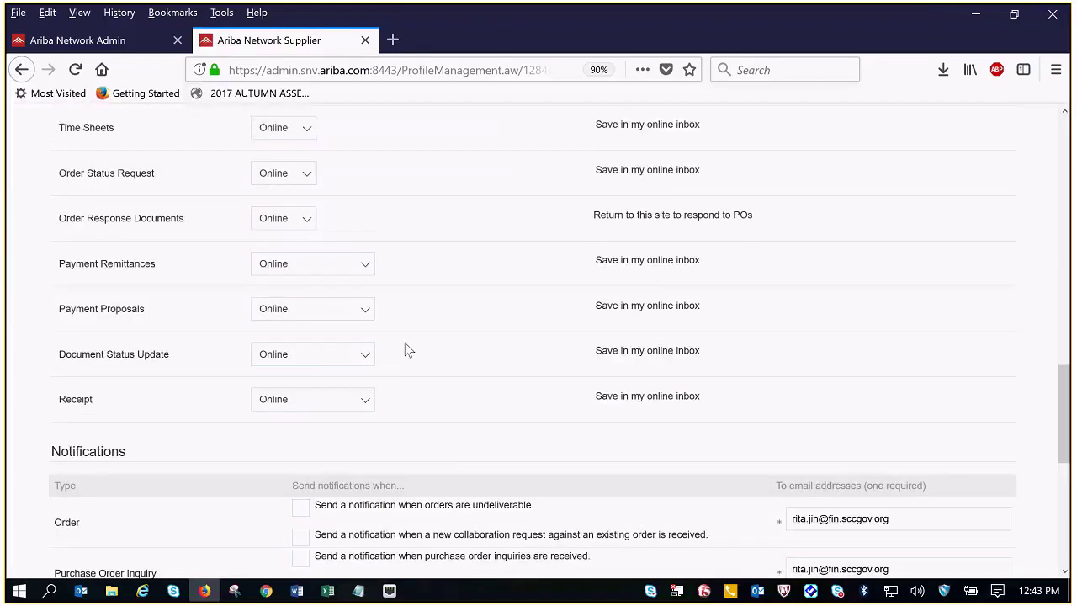
{"action": "scroll", "coordinate": [407, 350], "scroll_direction": "down", "scroll_amount": 3}
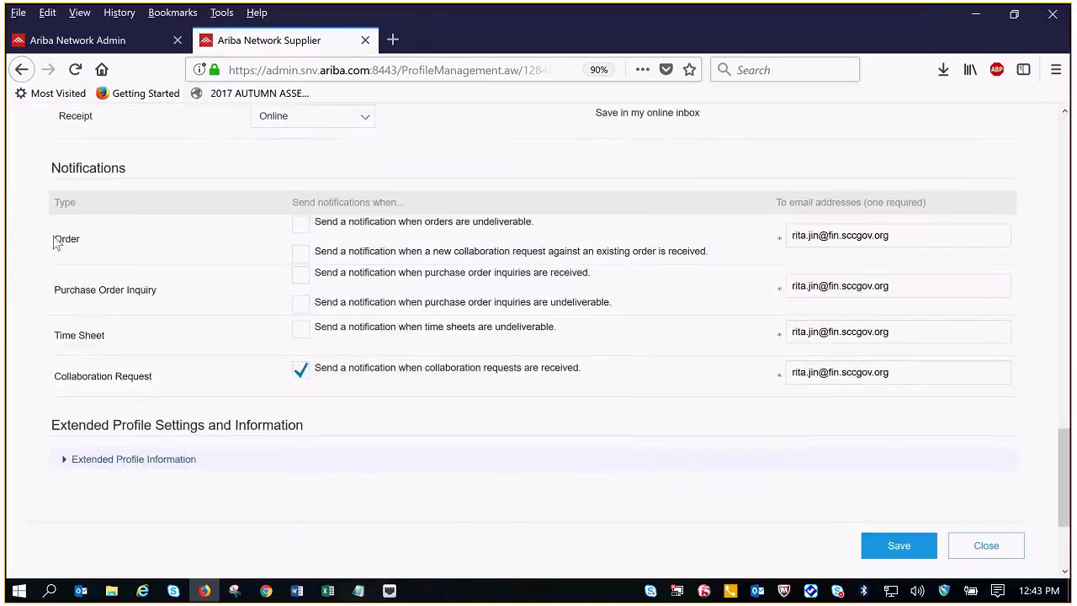
{"action": "double_click", "coordinate": [80, 243]}
{"action": "left_click", "coordinate": [321, 221]}
{"action": "left_click_drag", "start_coordinate": [322, 221], "coordinate": [543, 238]}
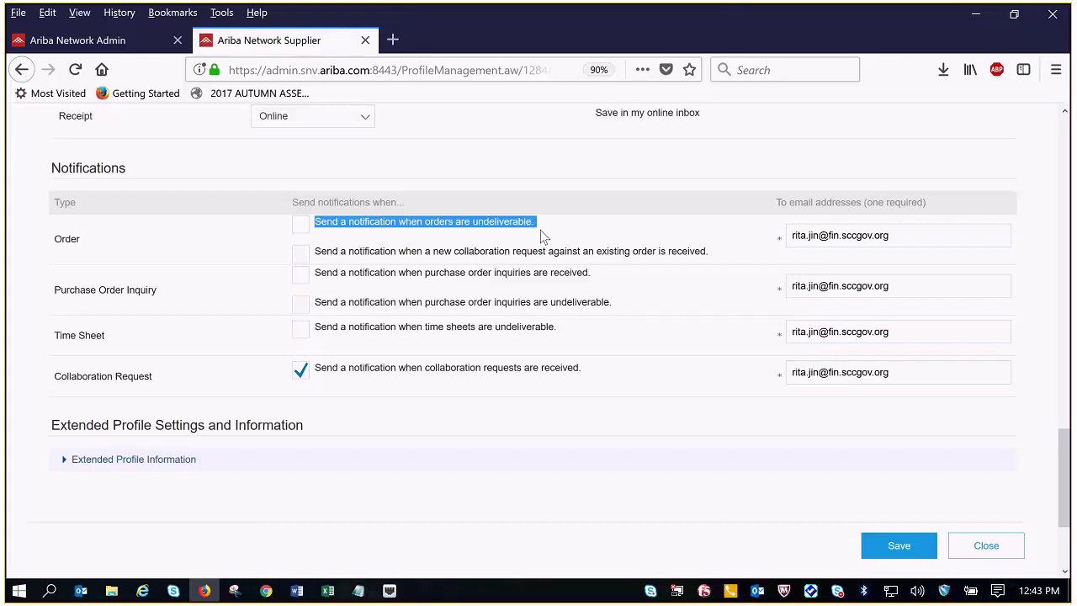
{"action": "mouse_move", "coordinate": [724, 11]}
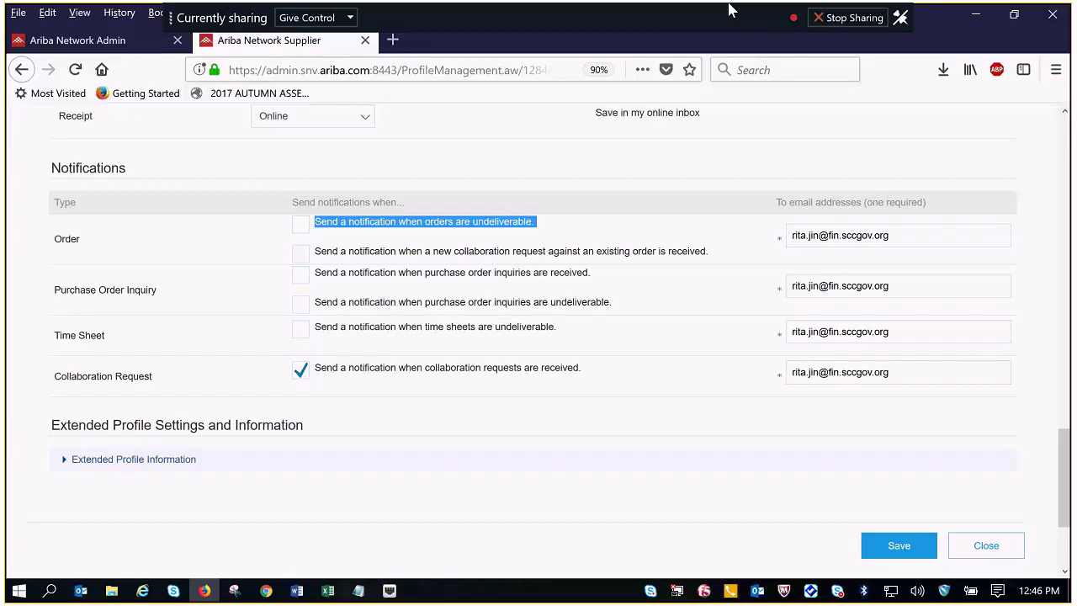
{"action": "left_click", "coordinate": [296, 237]}
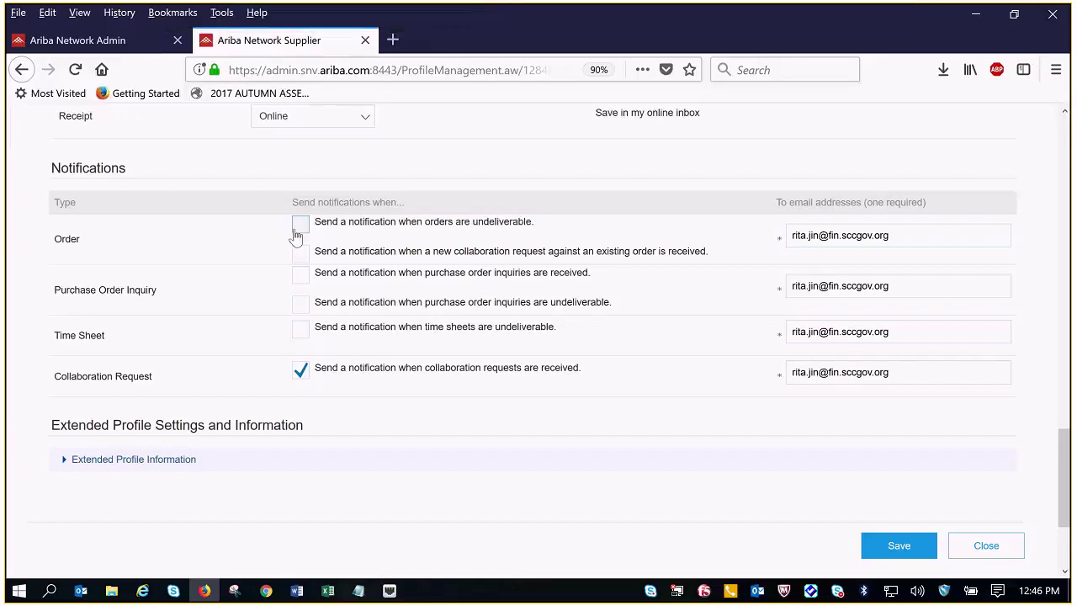
{"action": "left_click", "coordinate": [296, 229]}
Search the Help Center for "resend failed order".
{"action": "scroll", "coordinate": [981, 244], "scroll_direction": "up", "scroll_amount": 2}
{"action": "scroll", "coordinate": [976, 252], "scroll_direction": "up", "scroll_amount": 20}
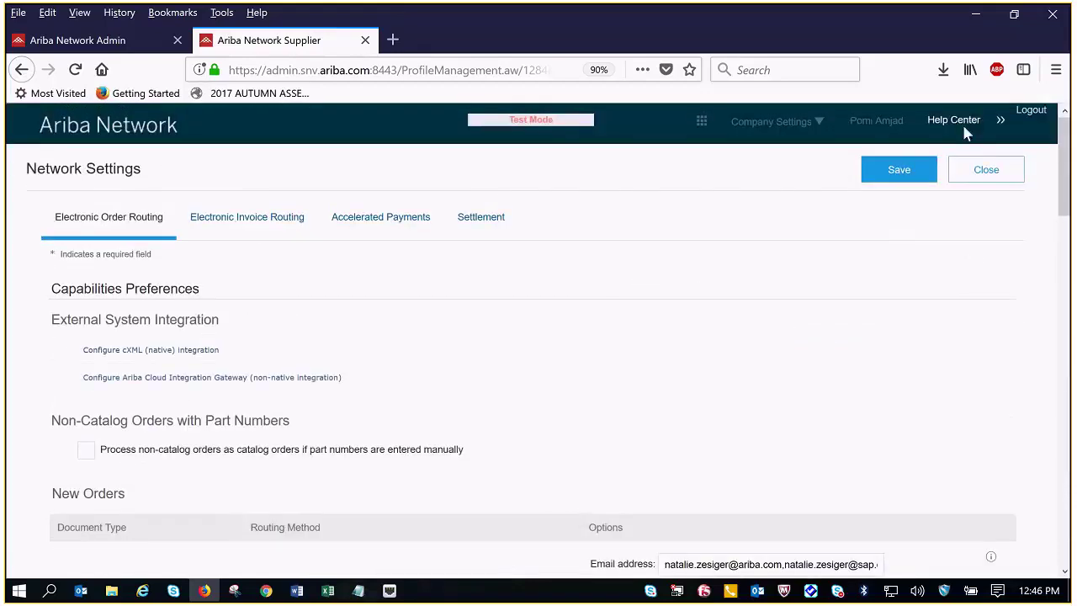
{"action": "left_click", "coordinate": [966, 128]}
{"action": "left_click", "coordinate": [941, 172]}
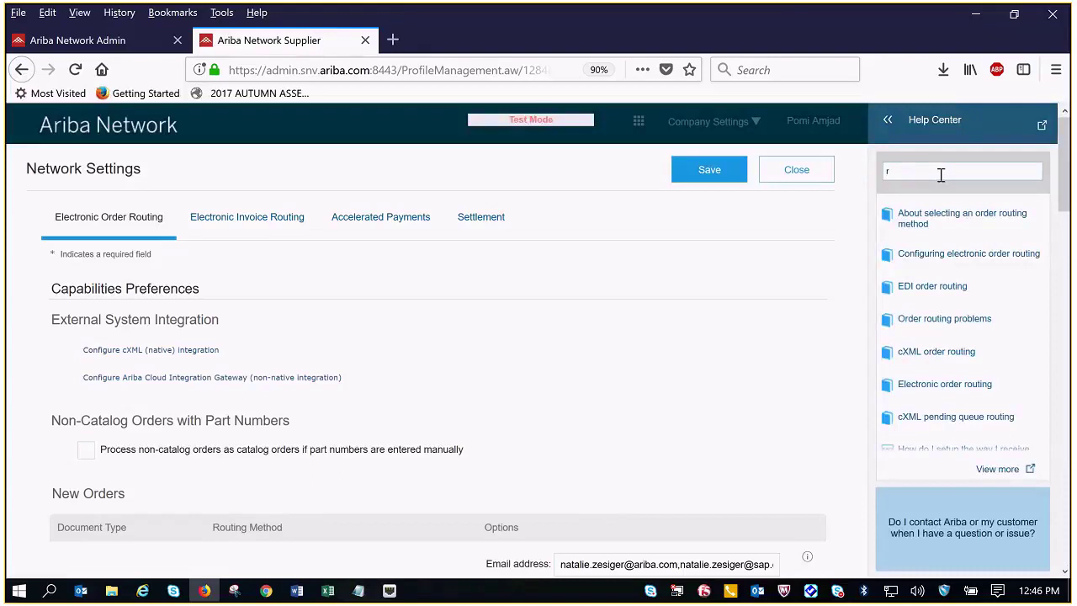
{"action": "type", "text": "resen"}
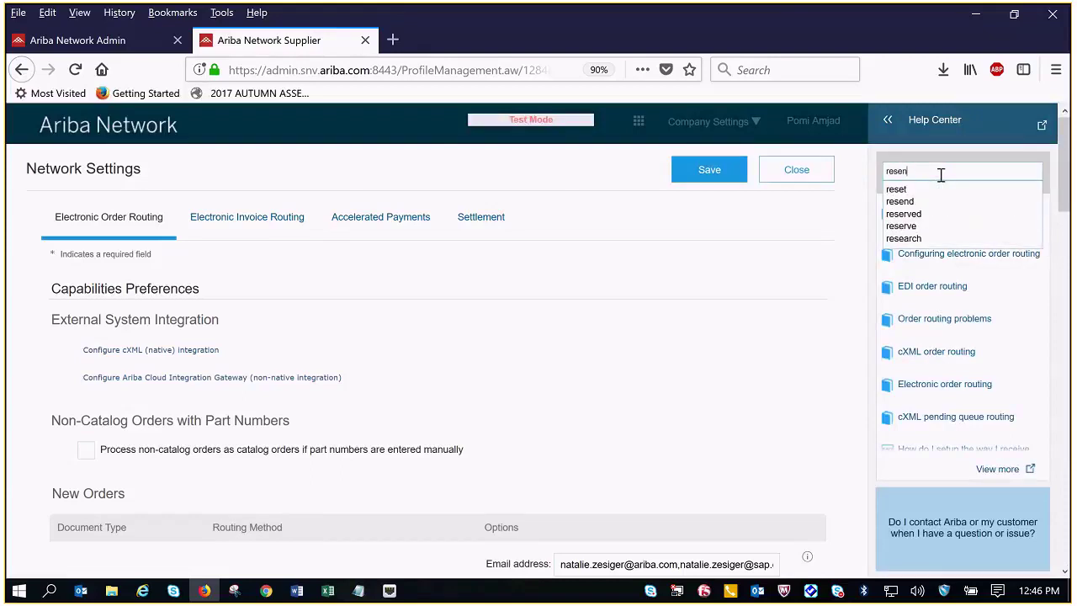
{"action": "type", "text": "d failed order"}
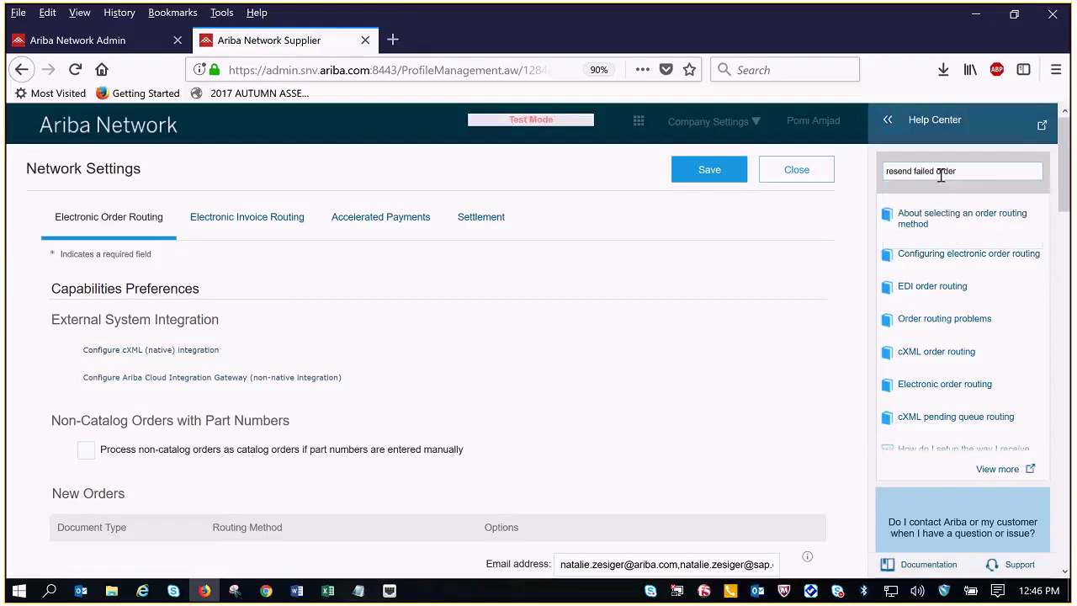
{"action": "key", "text": "Return"}
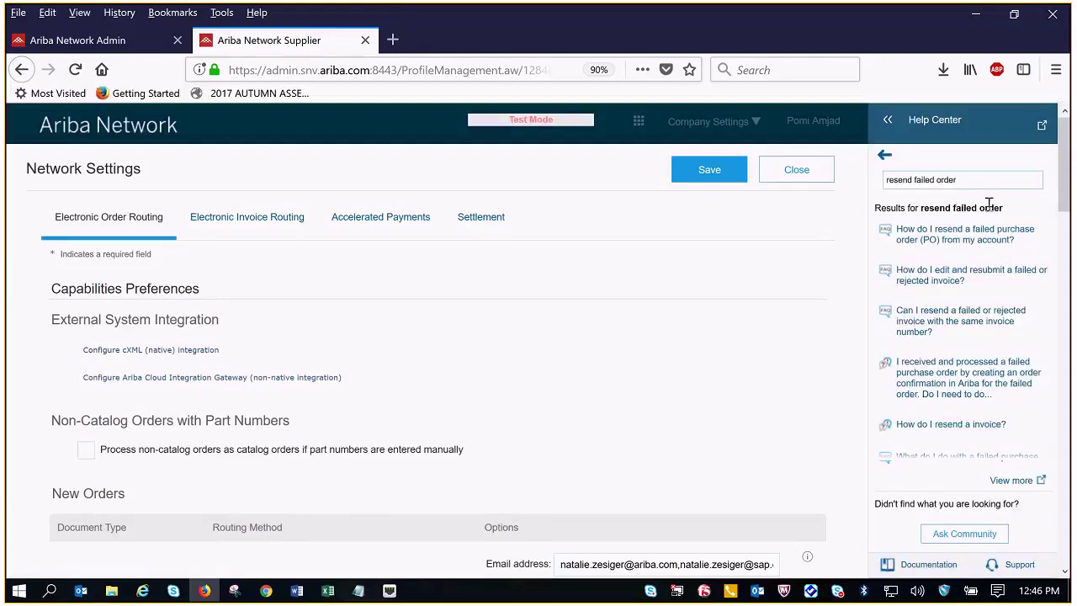
Search the Help Center for "failed order" and collapse the help pane.
{"action": "triple_click", "coordinate": [976, 179]}
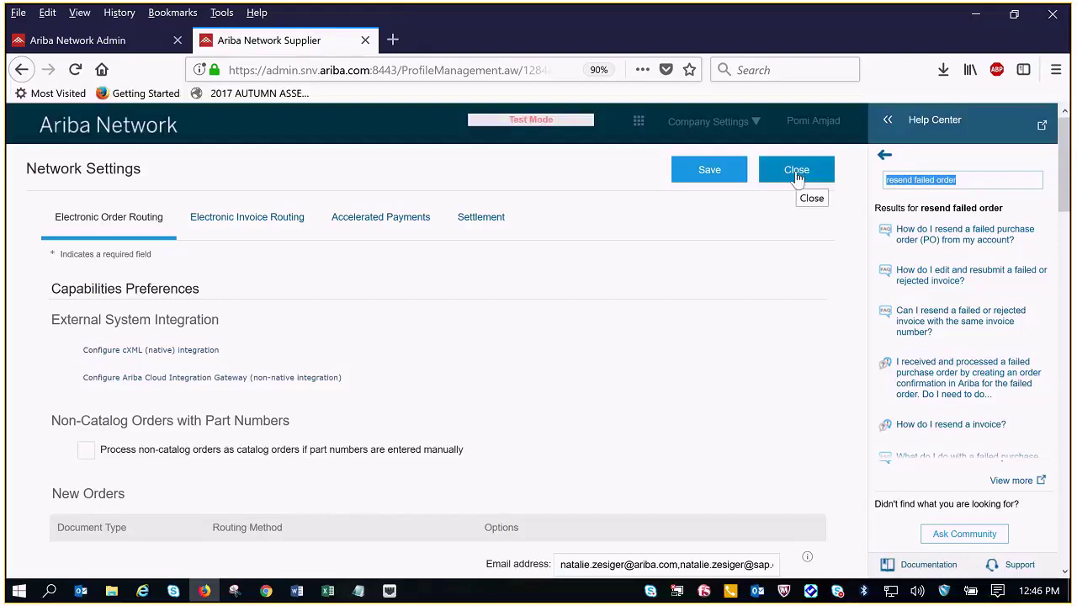
{"action": "type", "text": "failed o"}
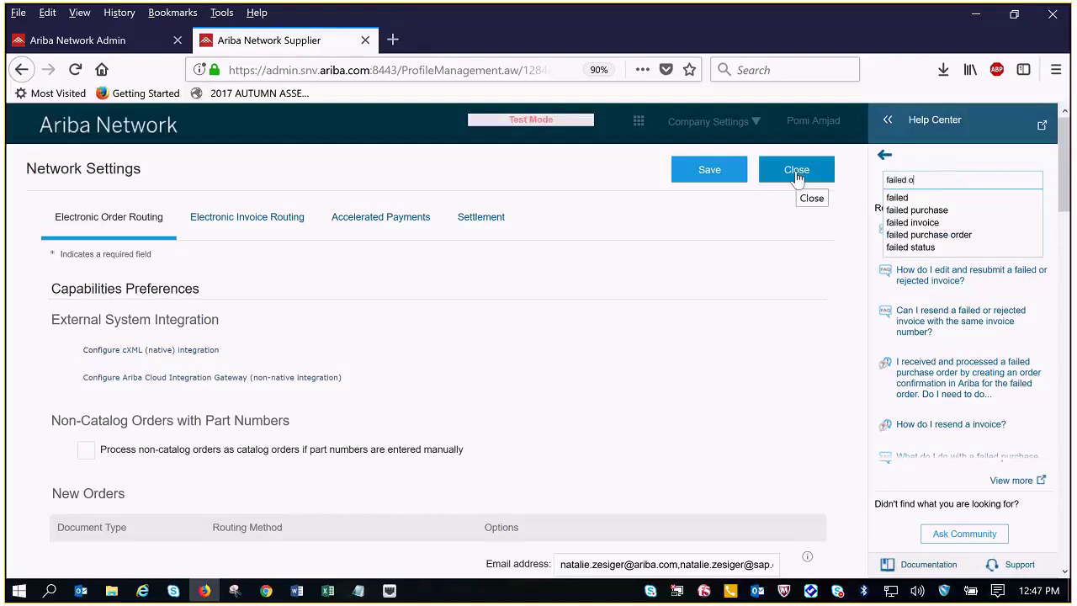
{"action": "type", "text": "rder"}
{"action": "key", "text": "Return"}
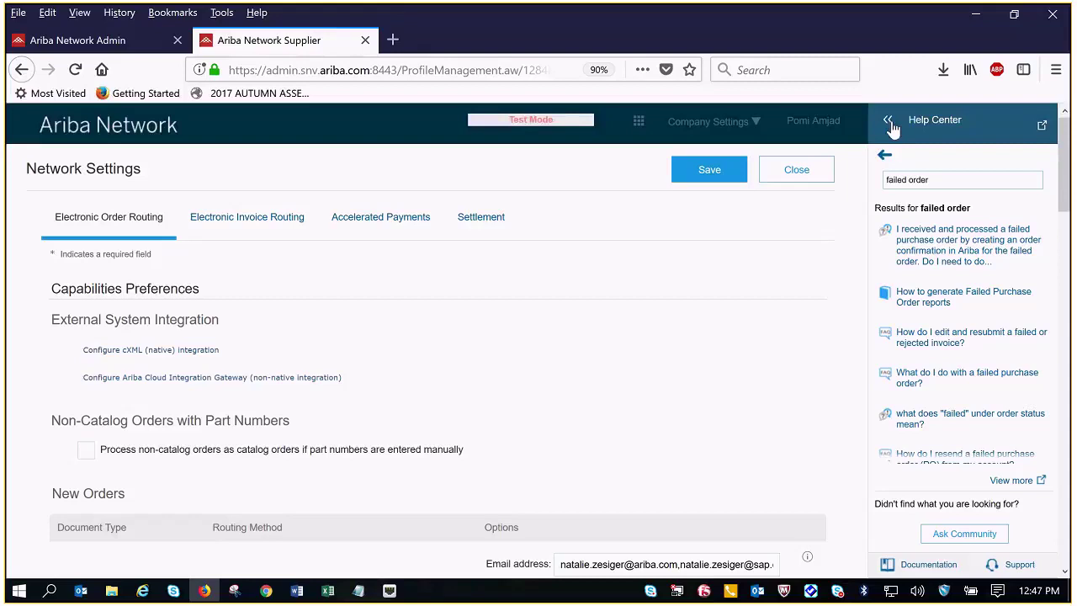
{"action": "left_click", "coordinate": [890, 125]}
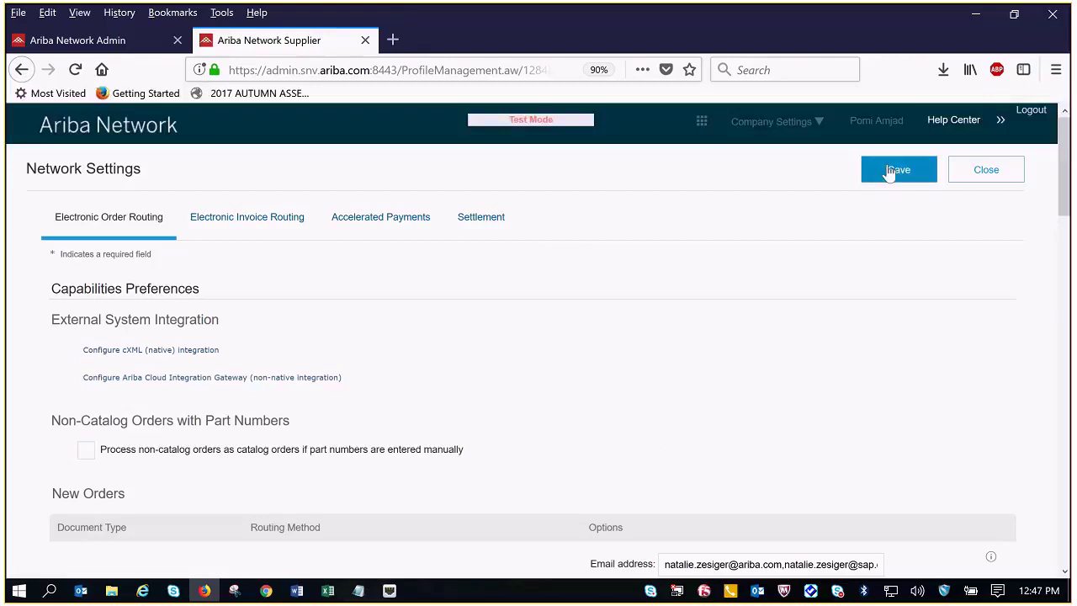
Open the Electronic Invoice Routing settings and enable the Invoice Failure notification for undeliverable or rejected invoices.
{"action": "left_click", "coordinate": [216, 223]}
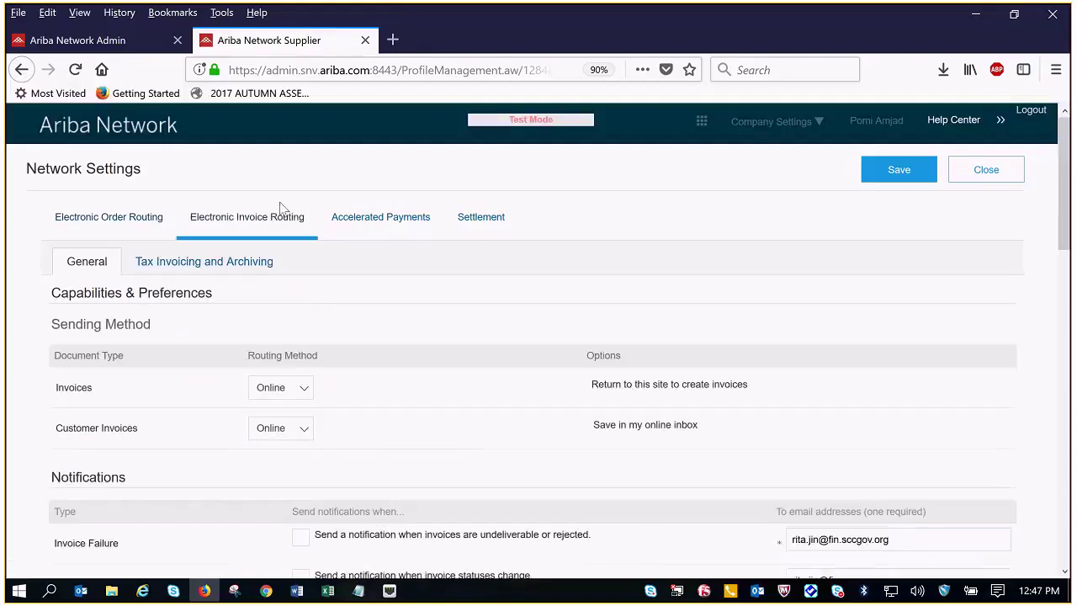
{"action": "scroll", "coordinate": [242, 245], "scroll_direction": "down", "scroll_amount": 3}
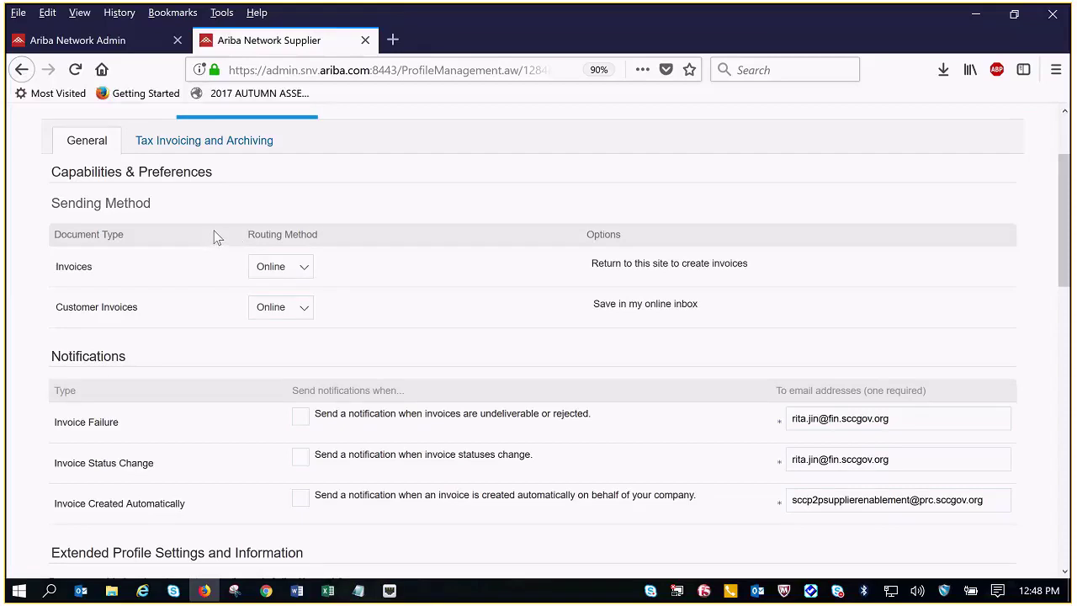
{"action": "scroll", "coordinate": [213, 235], "scroll_direction": "down", "scroll_amount": 3}
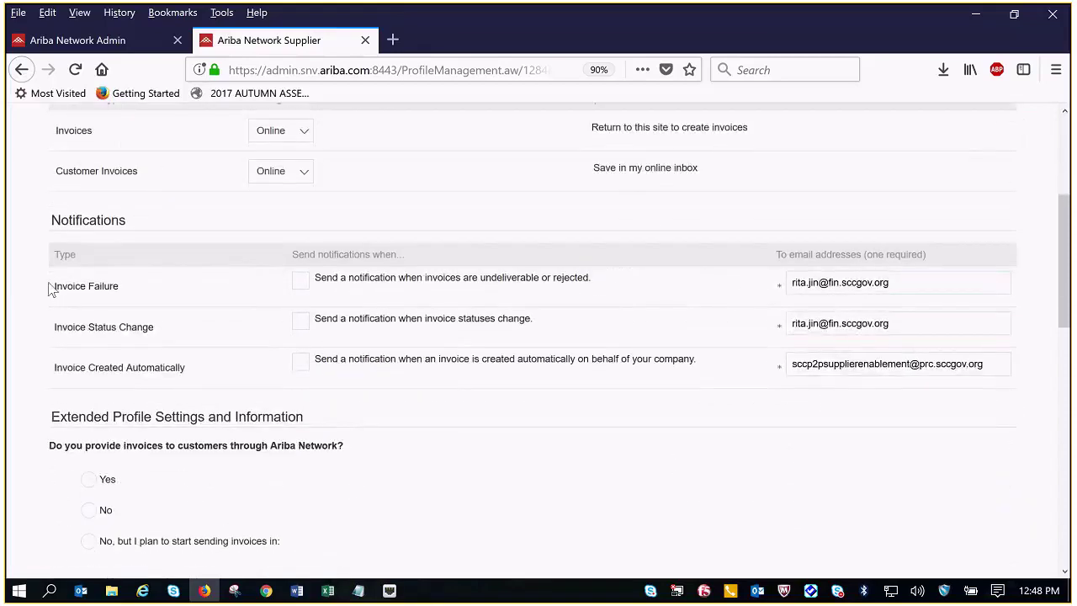
{"action": "left_click_drag", "start_coordinate": [52, 286], "coordinate": [130, 290]}
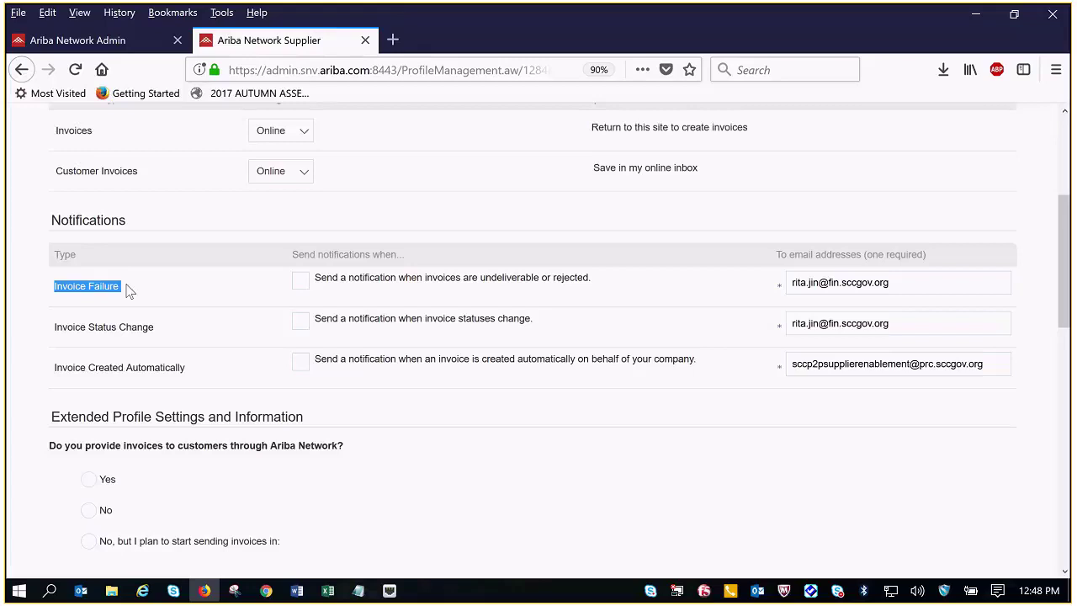
{"action": "left_click", "coordinate": [301, 281]}
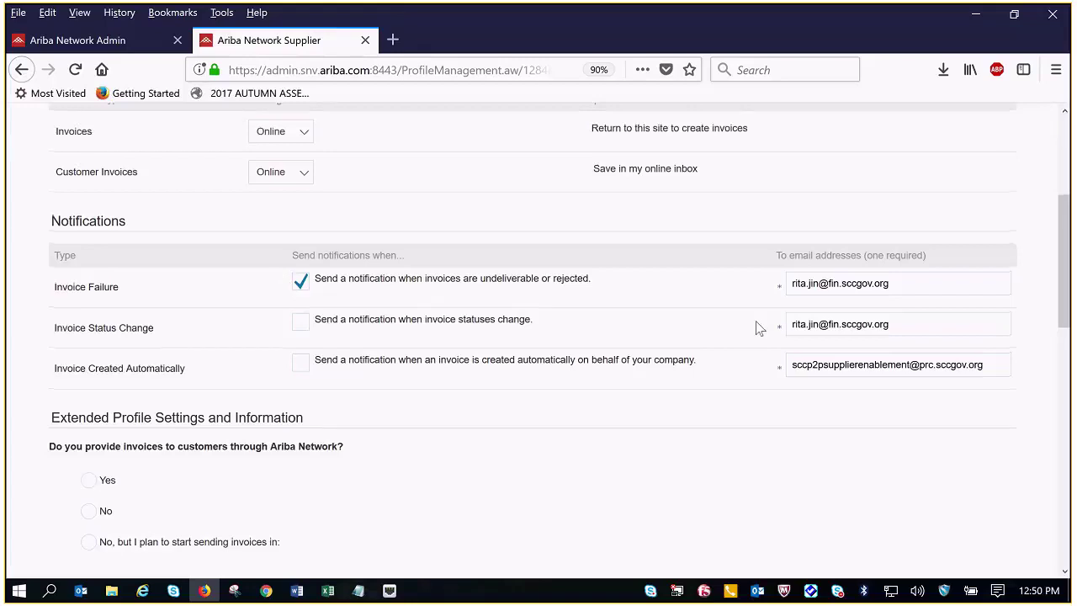
Enable the Invoice Status Change notification and disable it again.
{"action": "scroll", "coordinate": [762, 322], "scroll_direction": "up", "scroll_amount": 3}
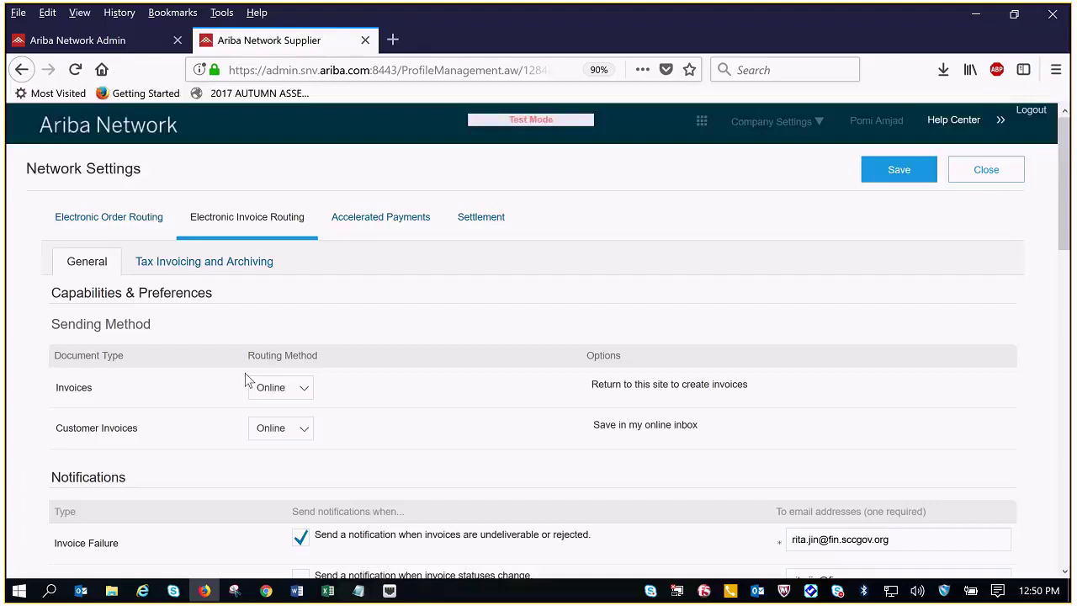
{"action": "scroll", "coordinate": [245, 373], "scroll_direction": "down", "scroll_amount": 5}
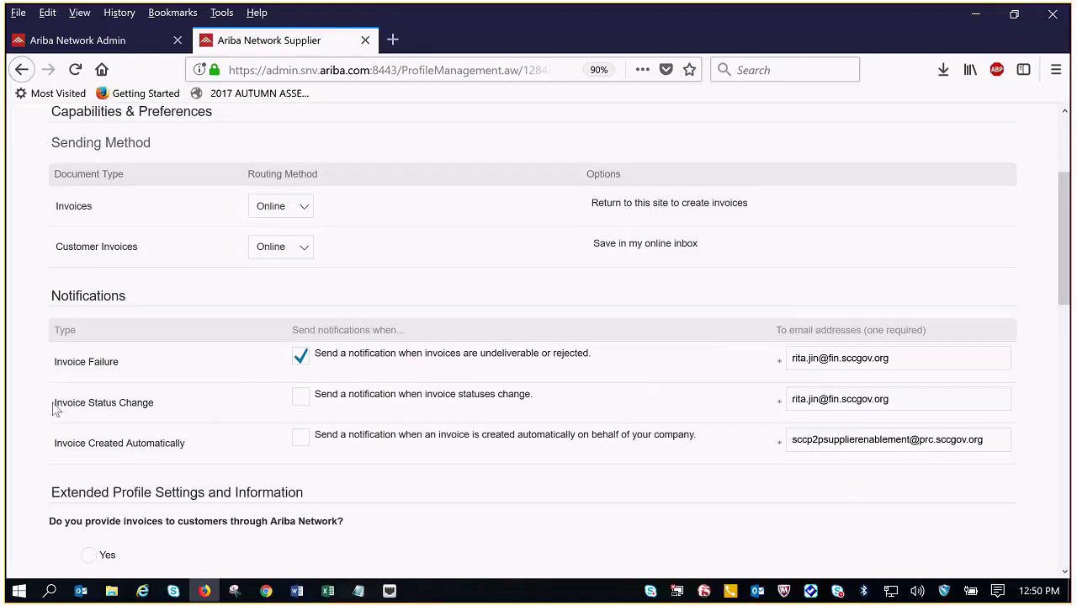
{"action": "left_click_drag", "start_coordinate": [53, 408], "coordinate": [158, 412]}
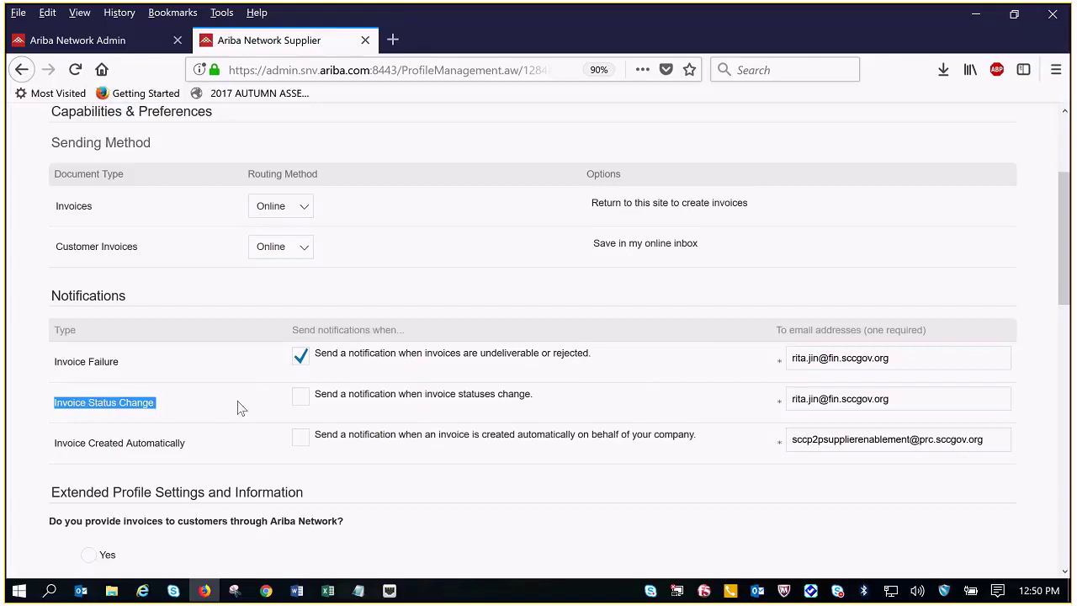
{"action": "left_click", "coordinate": [302, 401]}
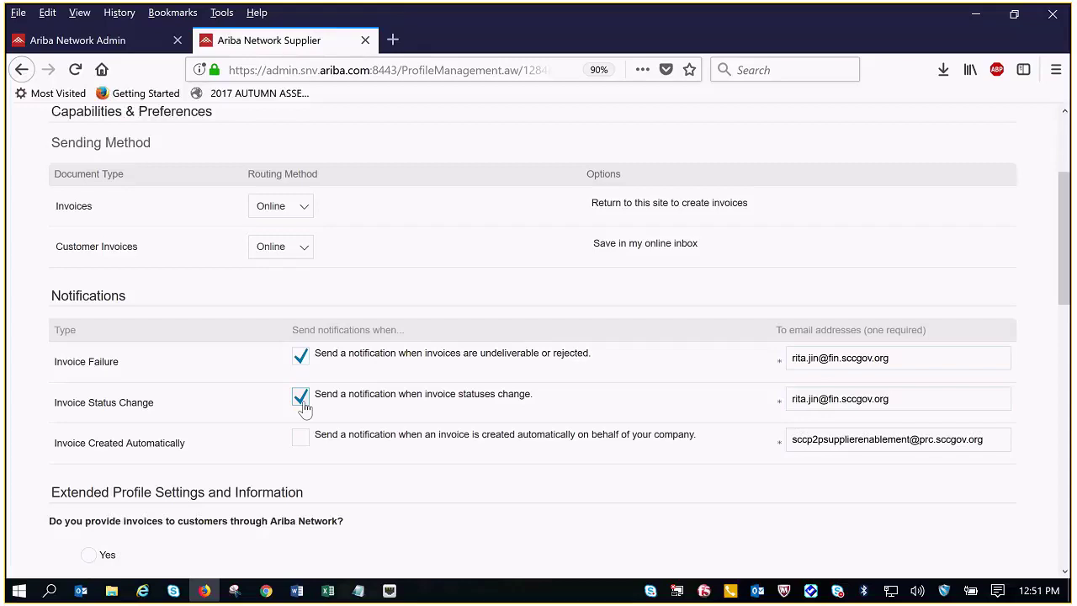
{"action": "left_click", "coordinate": [303, 400]}
{"action": "scroll", "coordinate": [370, 437], "scroll_direction": "up", "scroll_amount": 4}
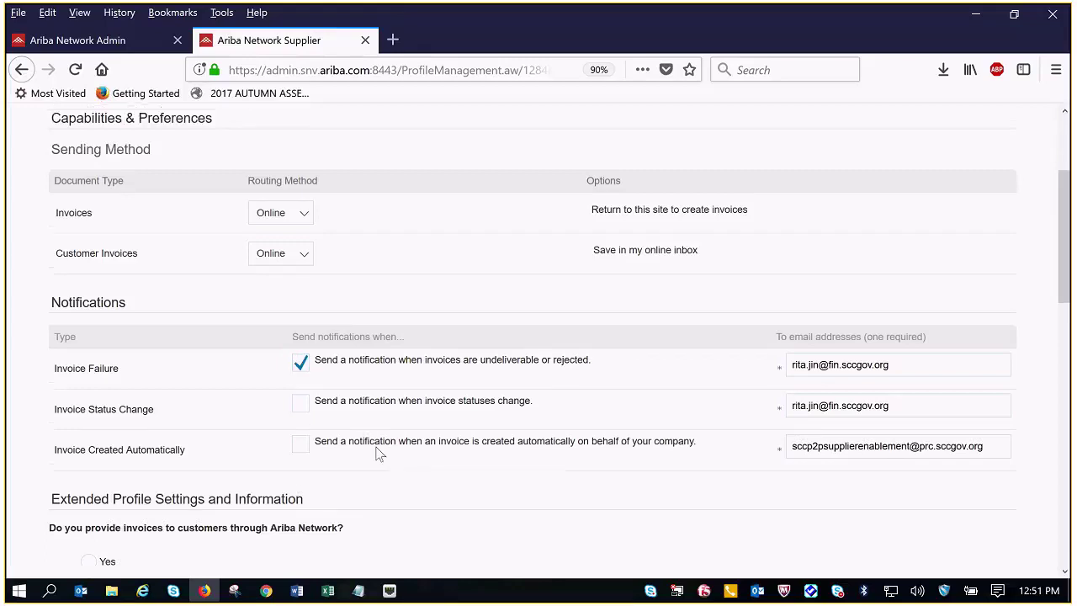